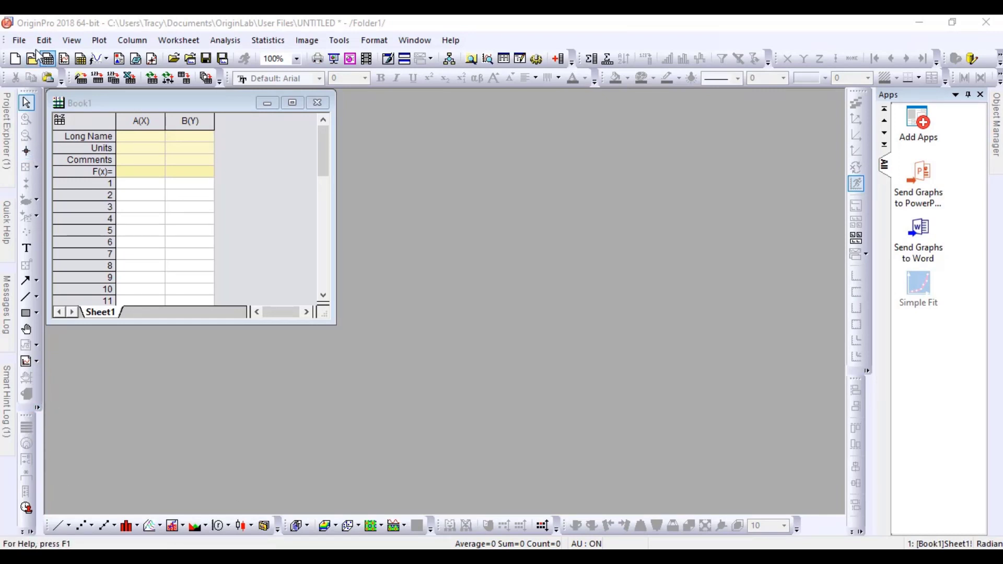
# - Import the text file "core length data" as a single ASCII file and select its A(X) and B(Y) columns
pyautogui.click(22, 42)
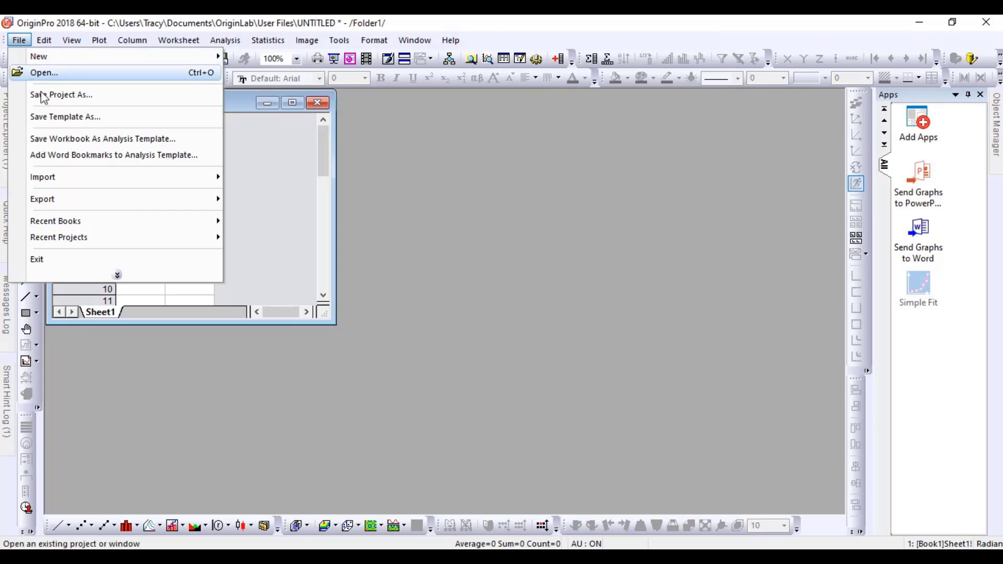
pyautogui.moveTo(103, 178)
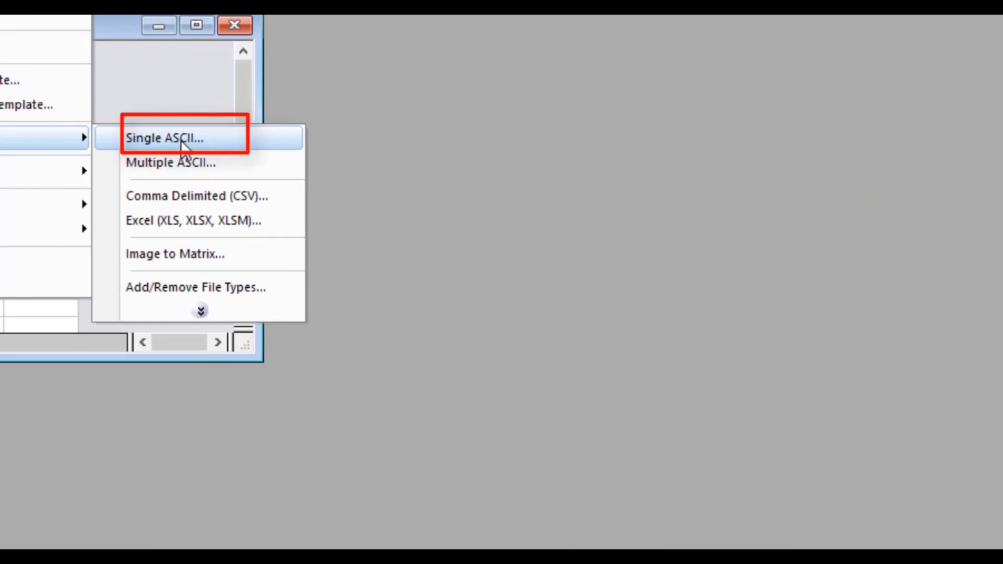
pyautogui.click(182, 139)
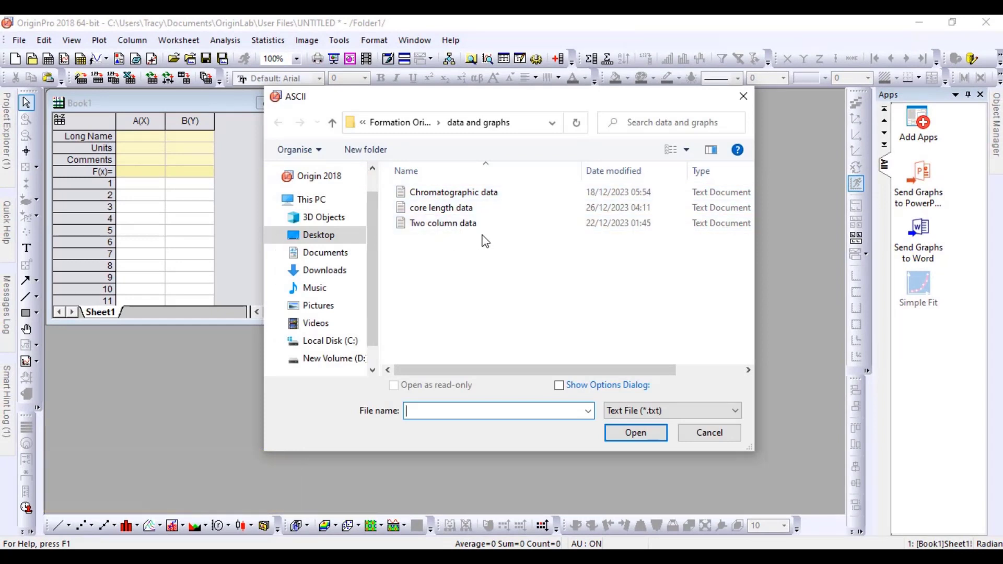
pyautogui.click(442, 225)
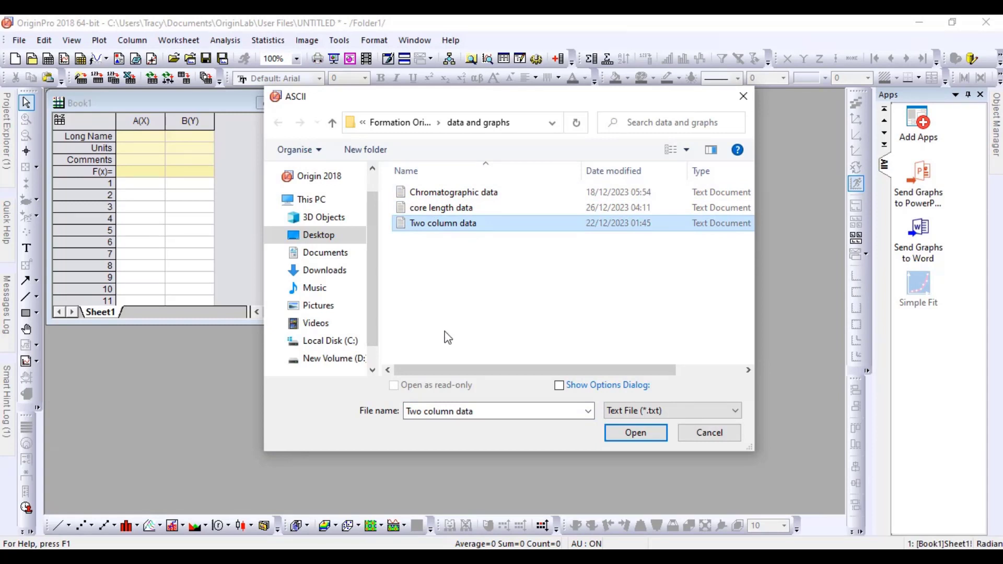
pyautogui.click(463, 208)
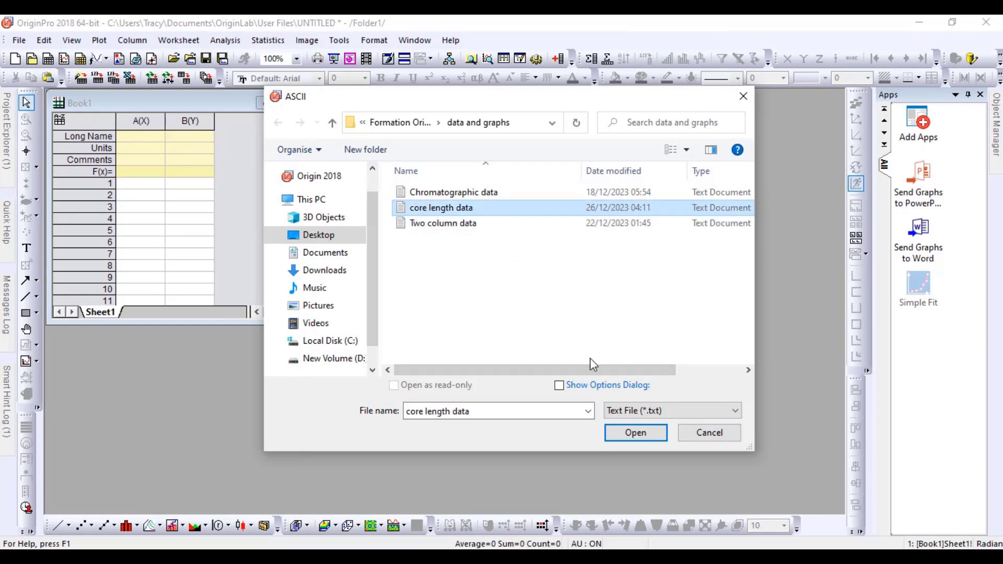
pyautogui.click(636, 433)
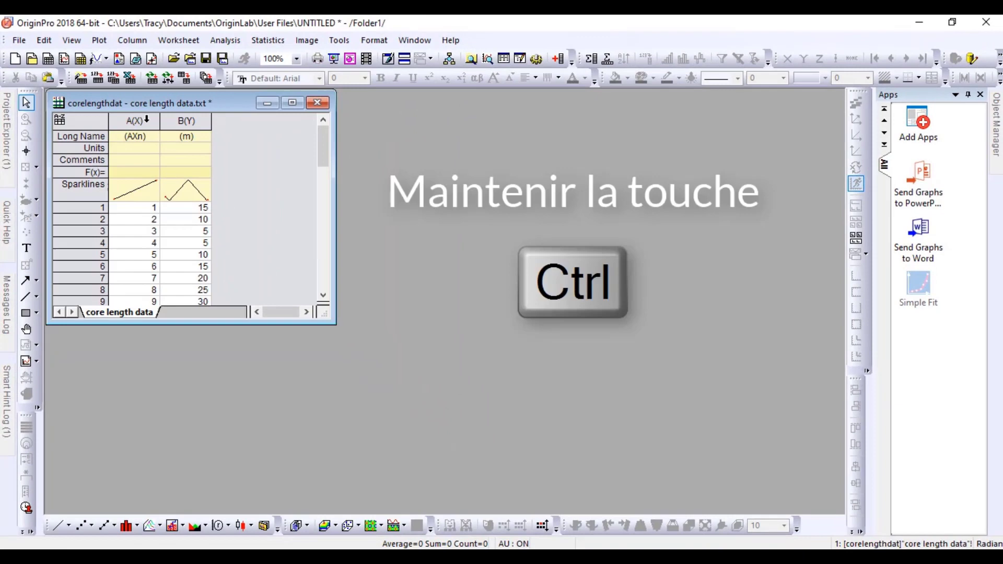
pyautogui.click(238, 123)
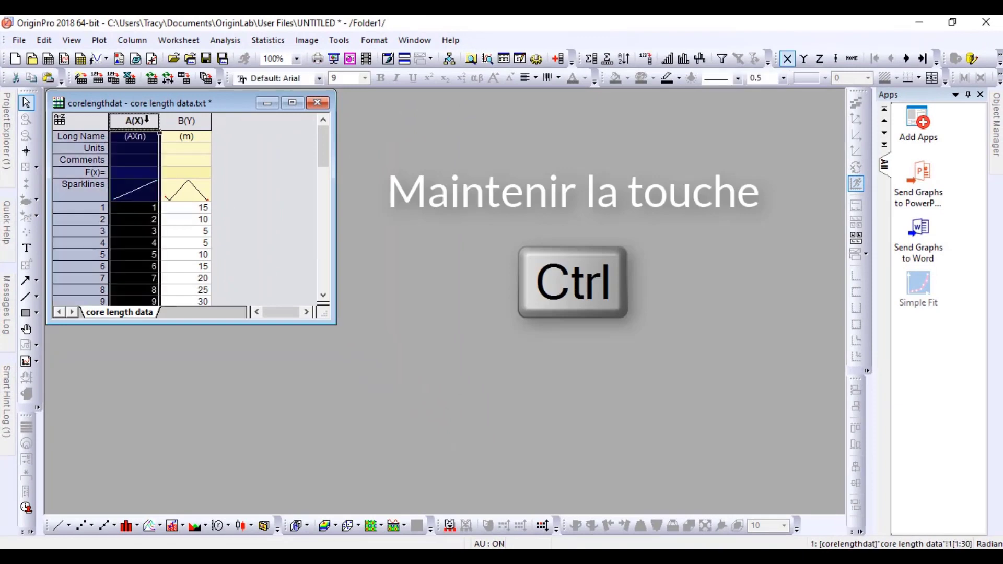
pyautogui.keyDown('ctrl'); pyautogui.click(185, 124); pyautogui.keyUp('ctrl')
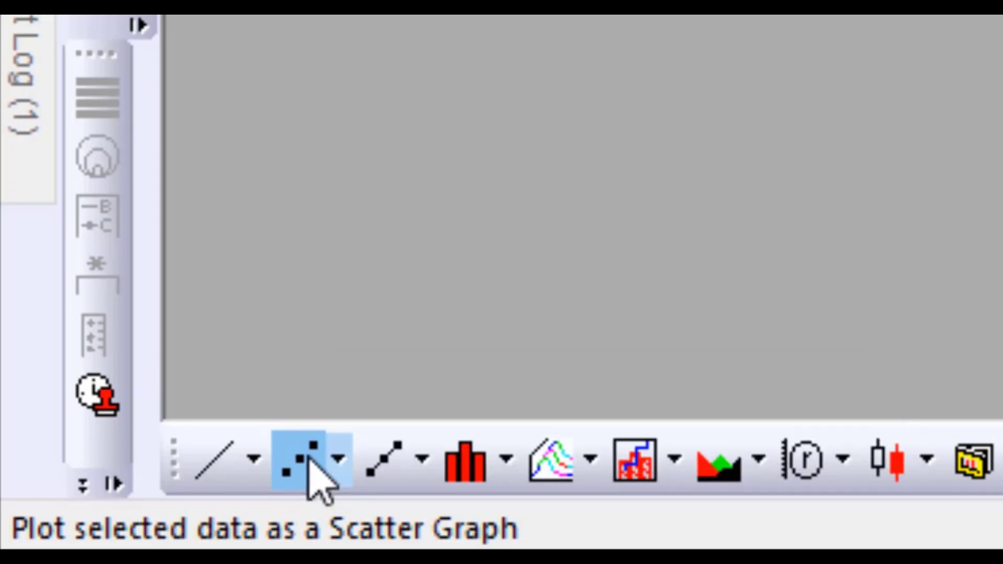
# - Create a scatter graph from the two selected columns and delete that graph
pyautogui.click(308, 461)
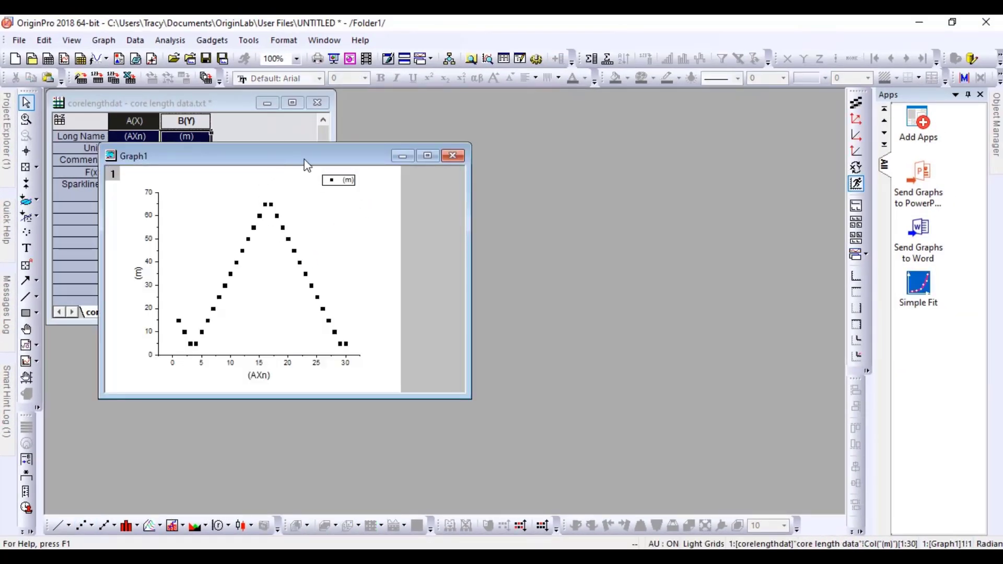
pyautogui.click(454, 157)
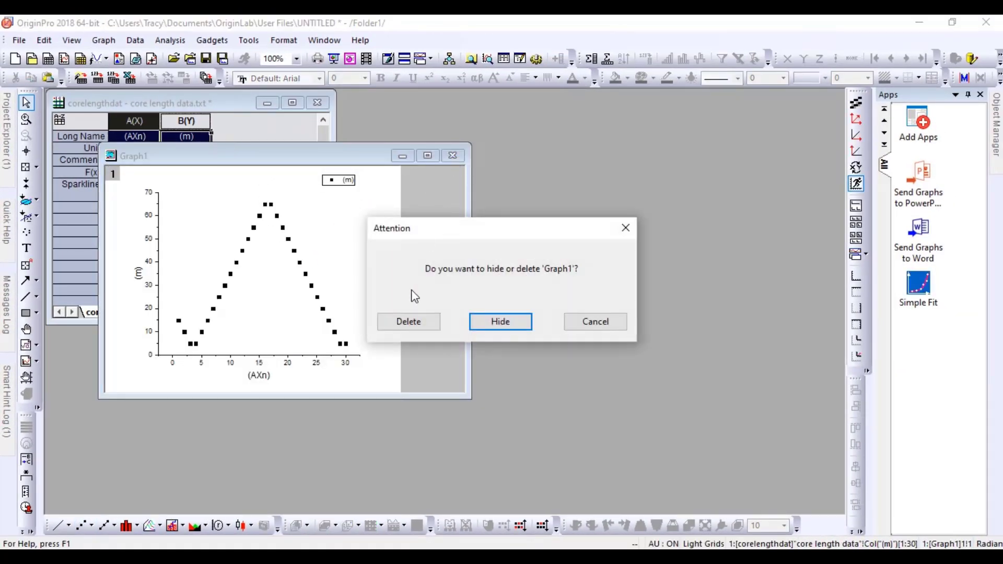
pyautogui.click(397, 321)
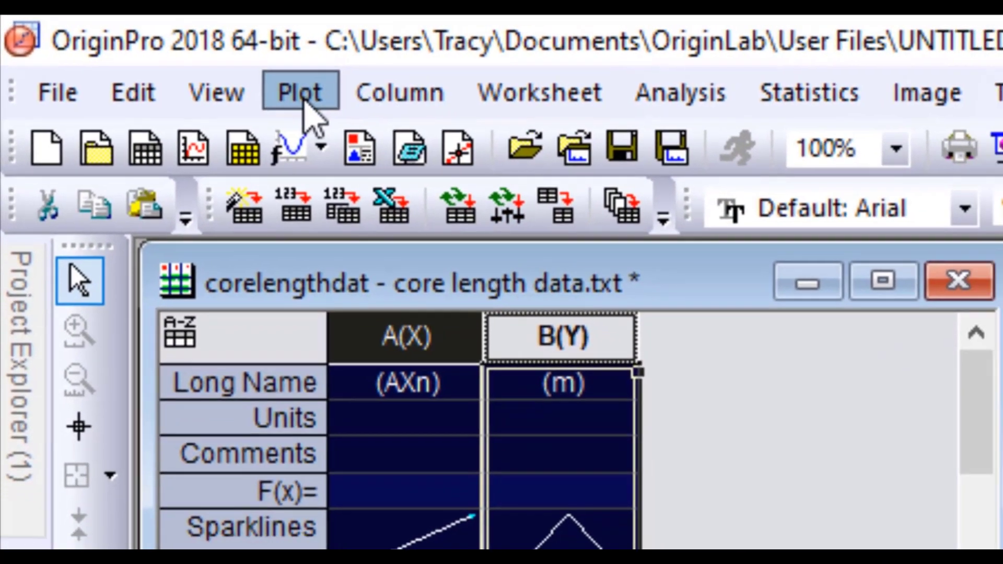
# - Plot the selected columns as a 2D scatter graph and move the graph window beside the worksheet
pyautogui.click(312, 96)
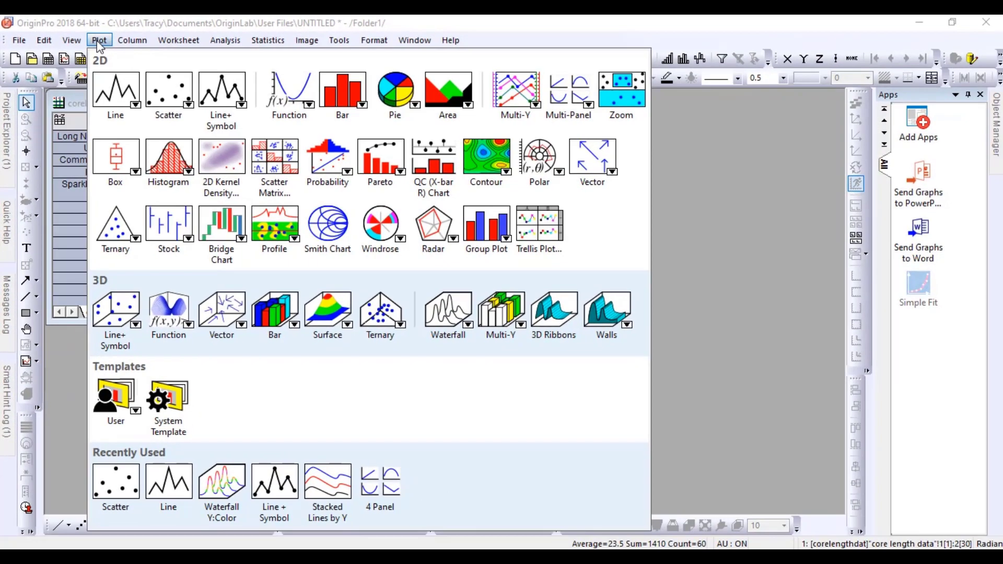
pyautogui.moveTo(189, 108)
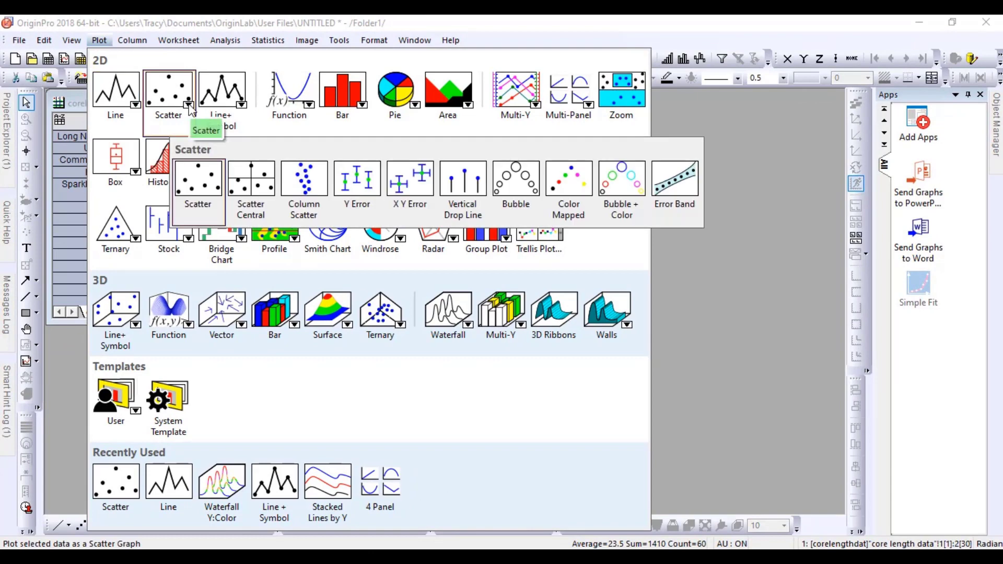
pyautogui.click(202, 183)
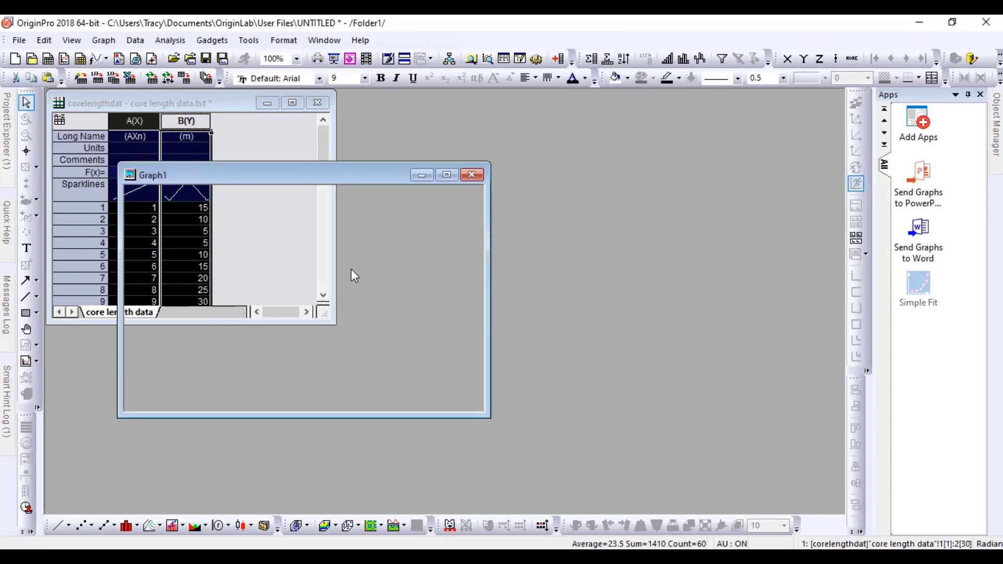
pyautogui.moveTo(278, 178); pyautogui.dragTo(516, 114)
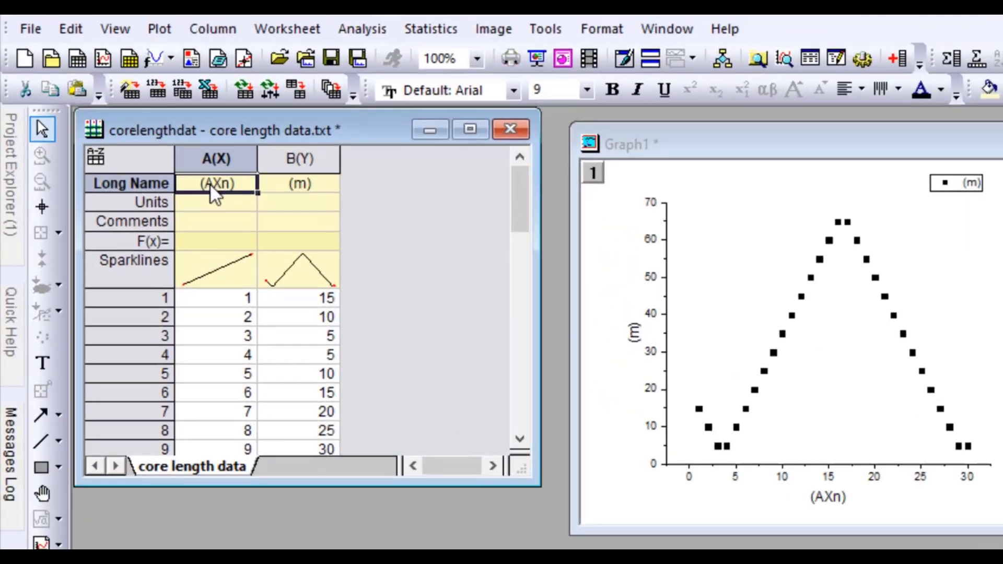
# - Move the text (AXn) from column A's Long Name cell to its Units cell
pyautogui.rightClick(131, 136)
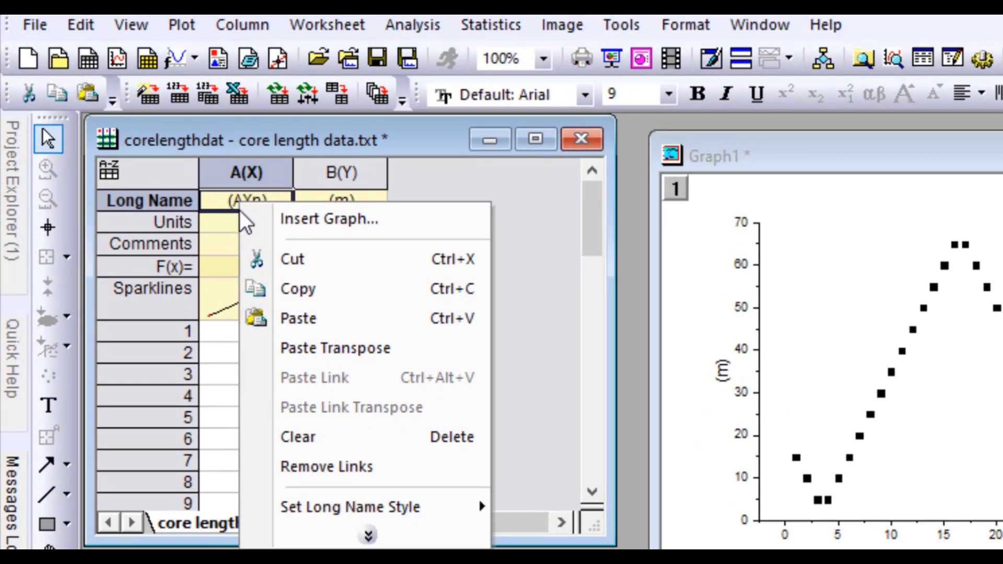
pyautogui.click(287, 260)
pyautogui.rightClick(237, 222)
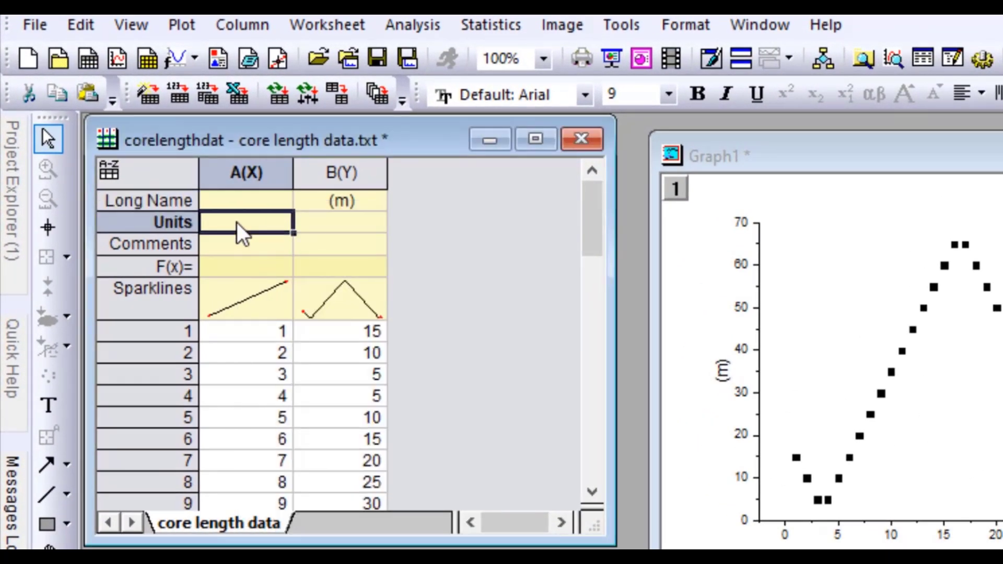
pyautogui.click(295, 339)
# - Move the text (m) from column B's Long Name cell to its Units cell
pyautogui.click(345, 201)
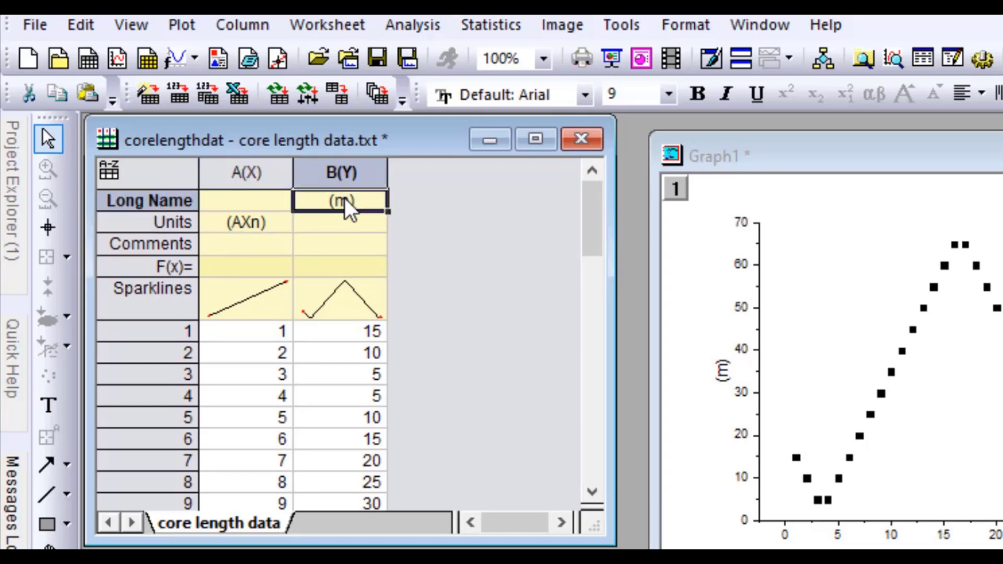
pyautogui.rightClick(344, 200)
pyautogui.press('Escape')
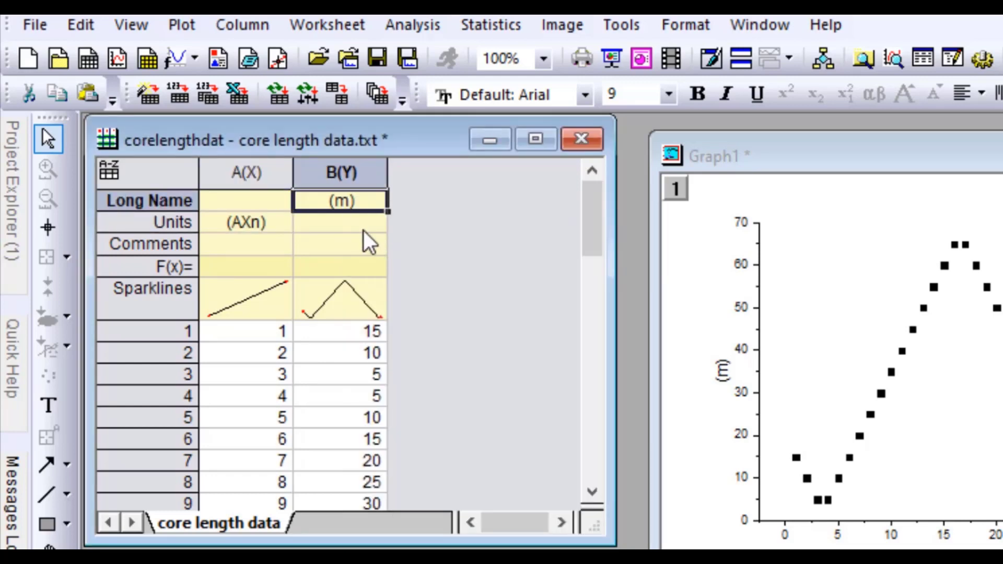
pyautogui.click(347, 226)
pyautogui.rightClick(346, 225)
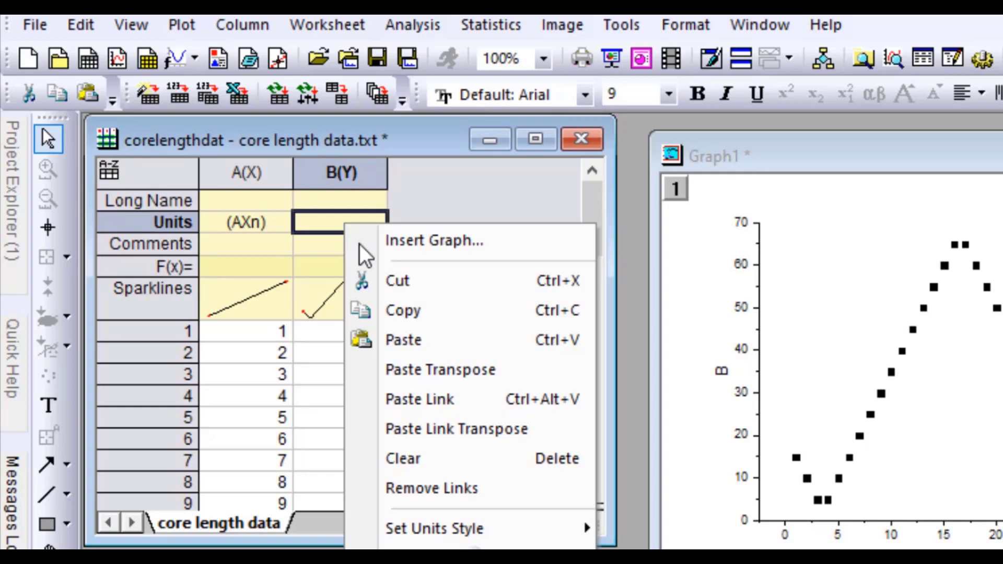
pyautogui.click(418, 342)
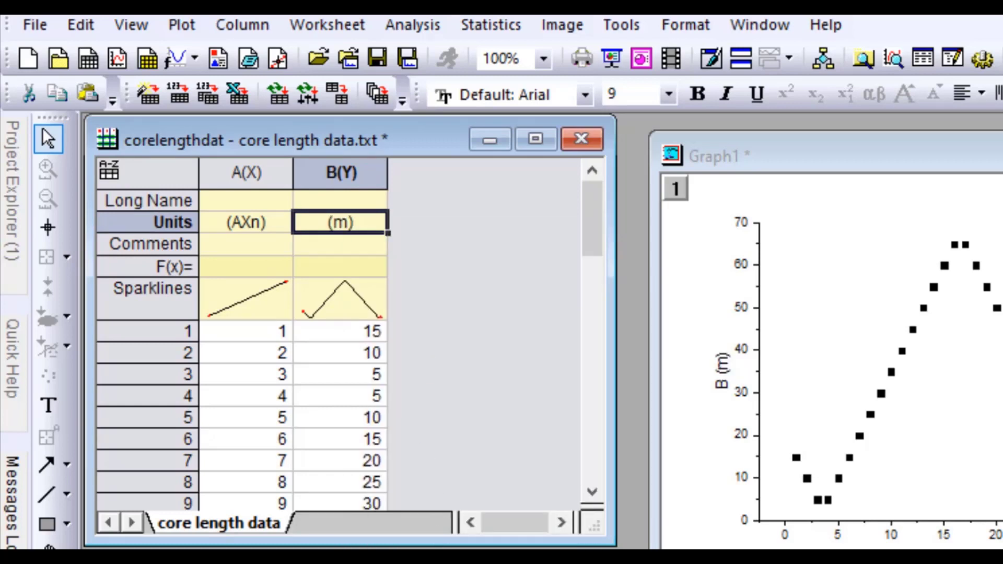
# - Copy the heading "Registered No" from the core length data file in Notepad and paste it as column A's Long Name in OriginPro
pyautogui.hotkey('alt', 'Tab')
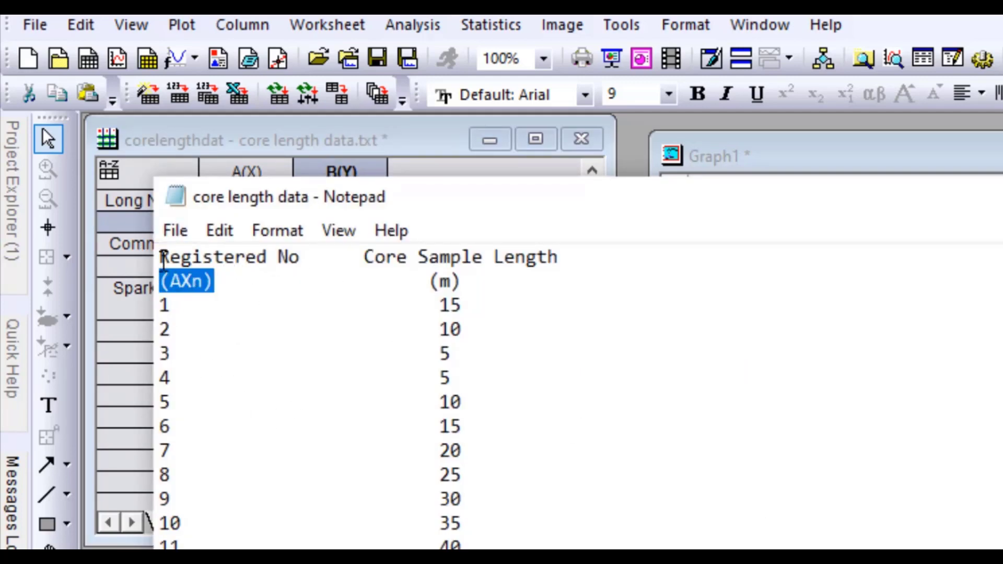
pyautogui.moveTo(163, 259); pyautogui.dragTo(299, 260)
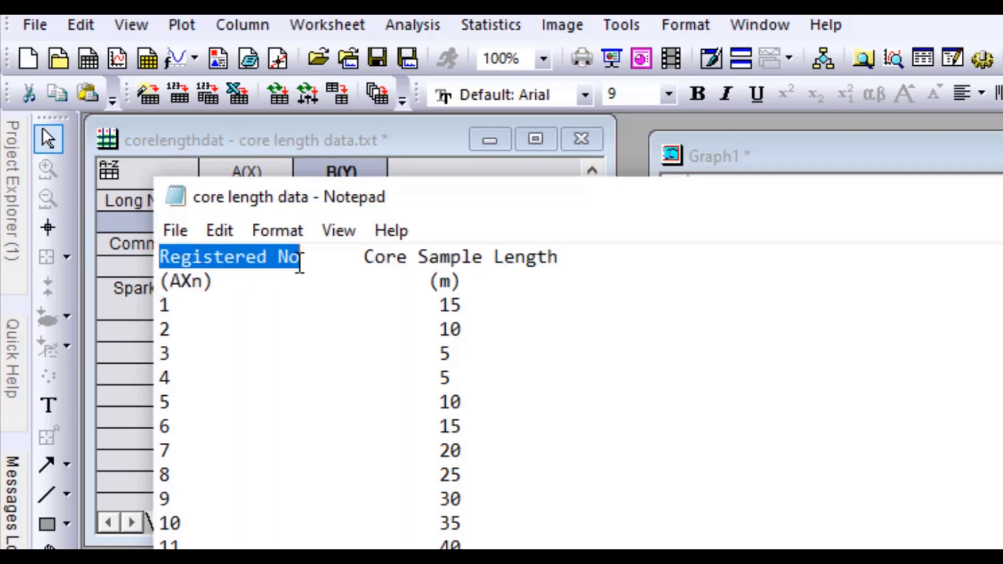
pyautogui.rightClick(300, 260)
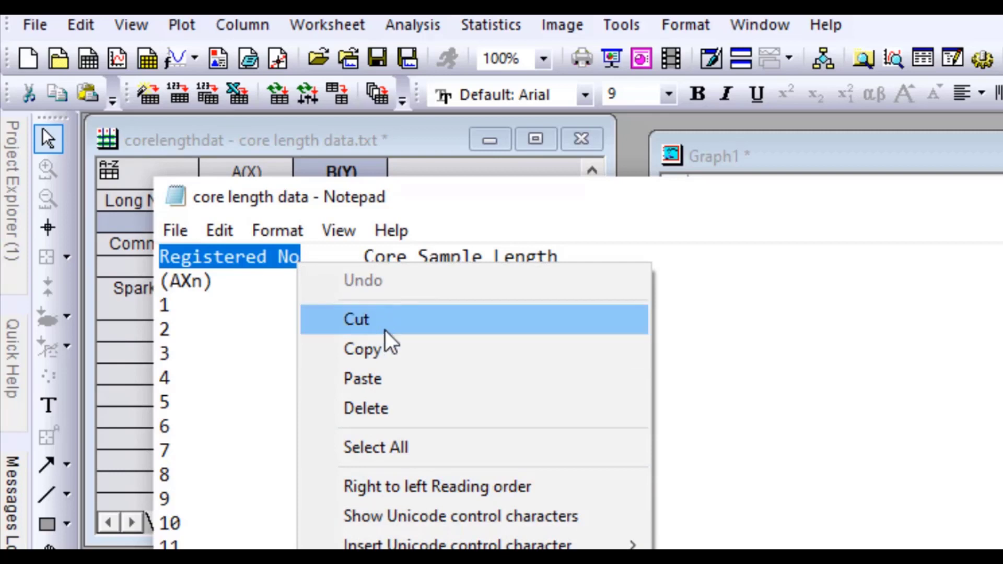
pyautogui.click(383, 350)
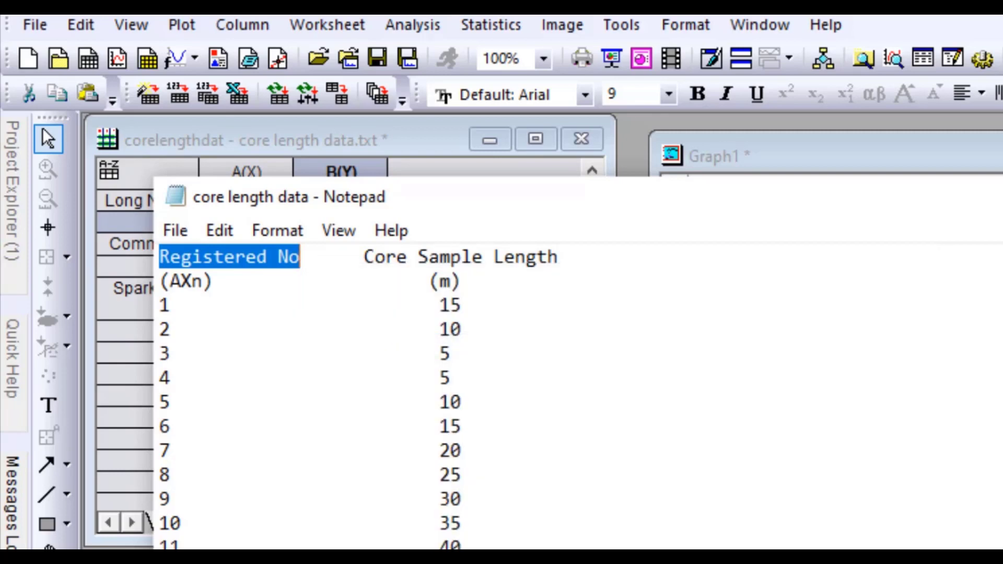
pyautogui.hotkey('alt', 'Tab')
pyautogui.click(242, 205)
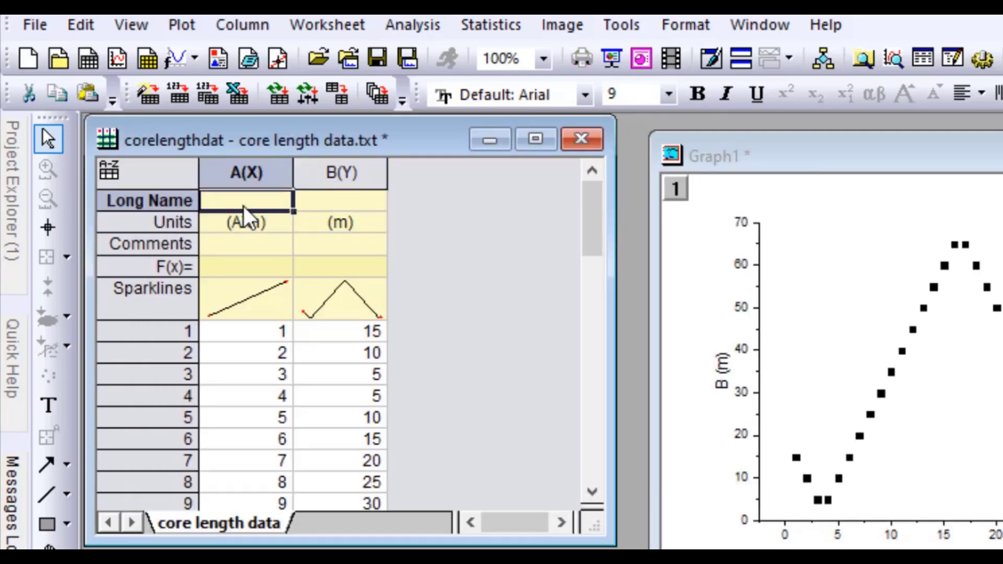
pyautogui.rightClick(271, 205)
pyautogui.click(303, 321)
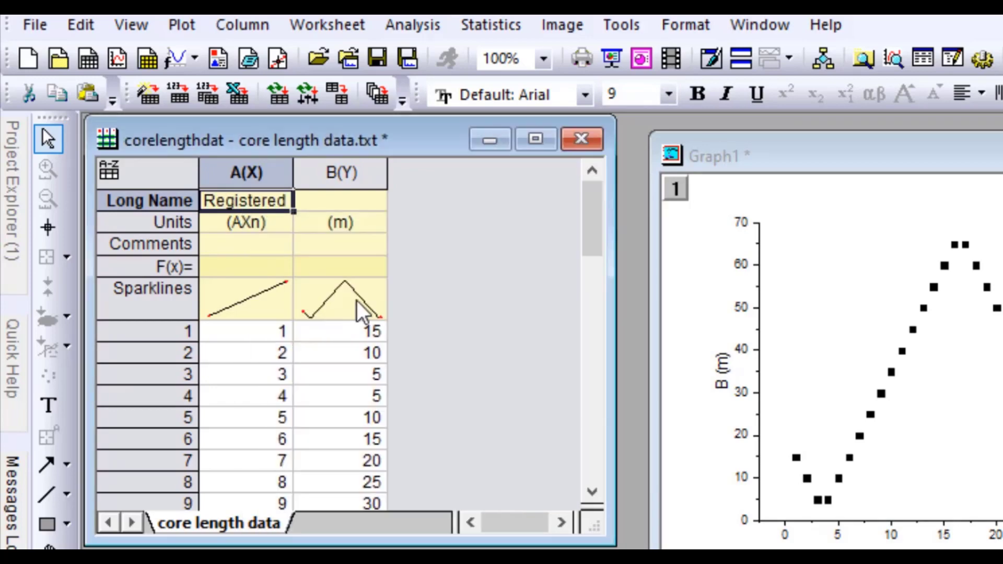
# - Copy the heading "Core Sample Length" from the Notepad file and paste it as column B's Long Name in OriginPro
pyautogui.click(365, 204)
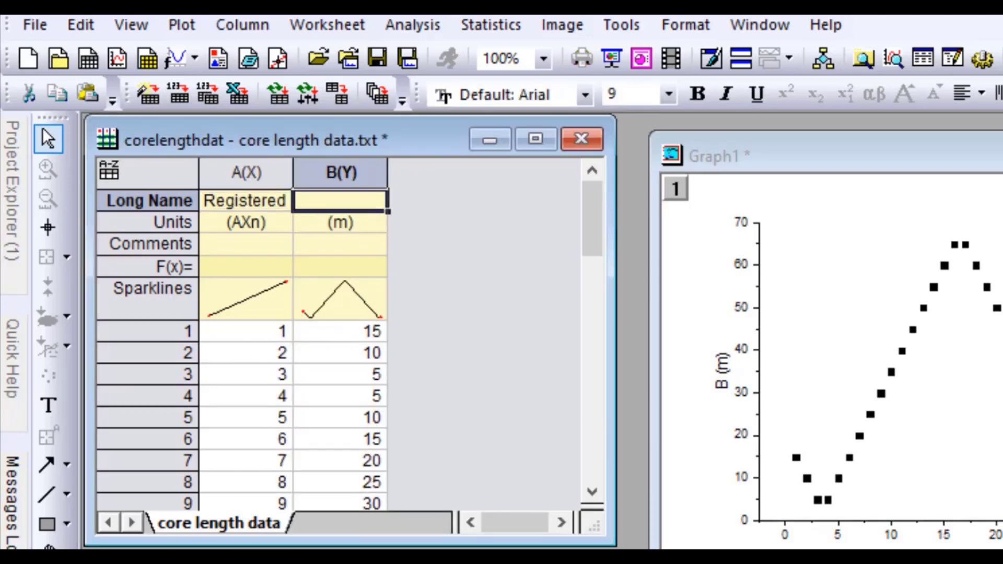
pyautogui.hotkey('alt', 'Tab')
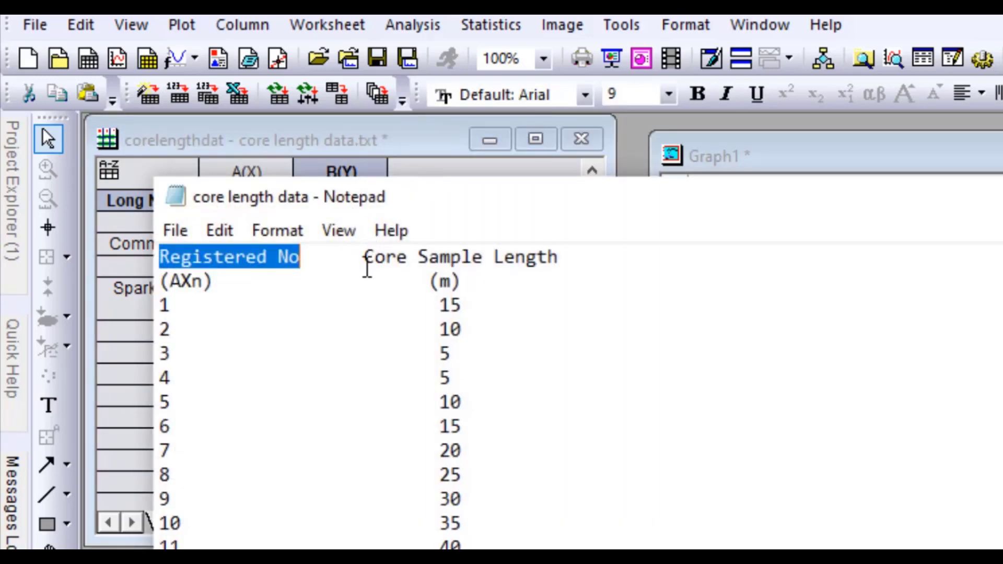
pyautogui.moveTo(363, 264); pyautogui.dragTo(558, 263)
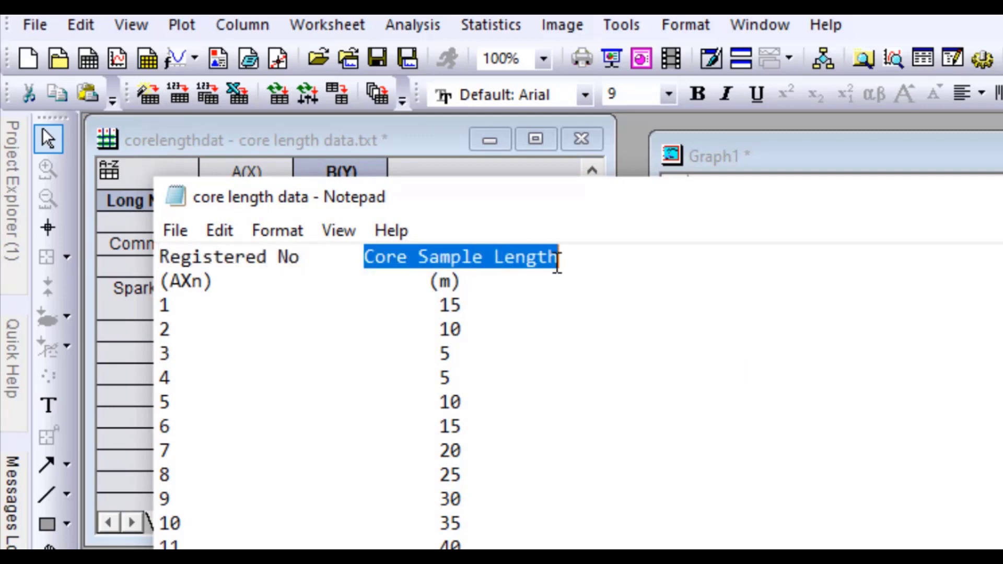
pyautogui.rightClick(532, 258)
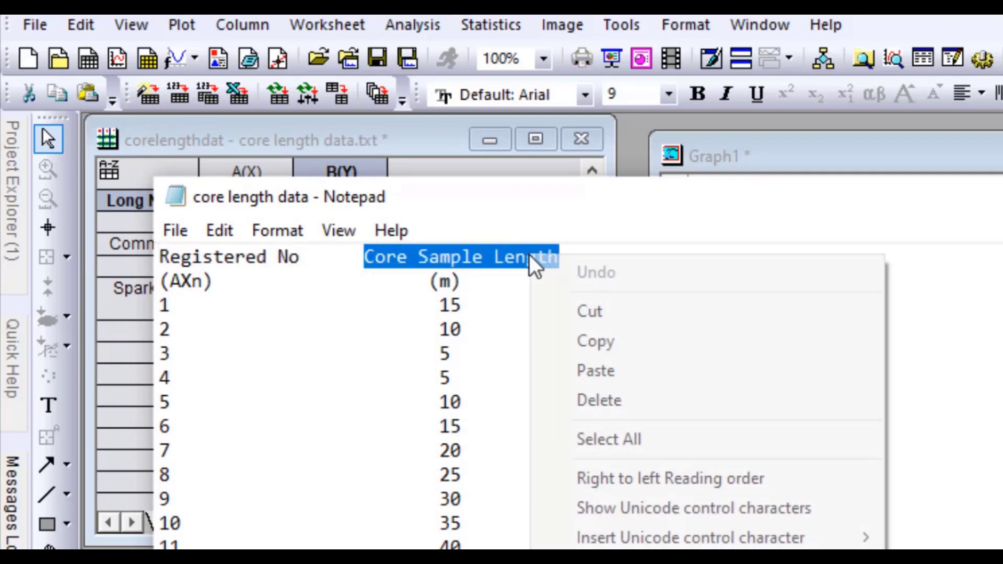
pyautogui.click(588, 350)
pyautogui.hotkey('alt', 'Tab')
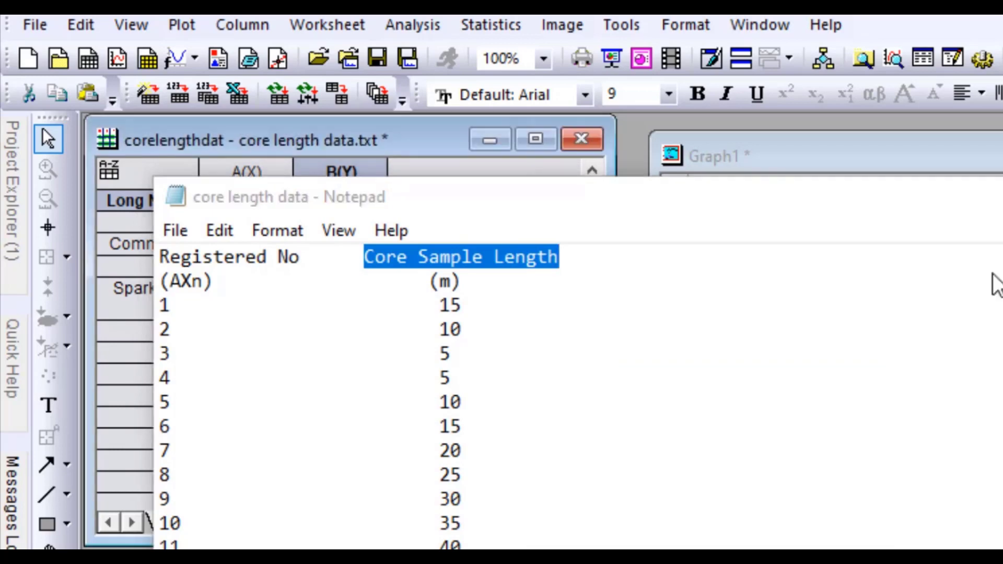
pyautogui.rightClick(322, 205)
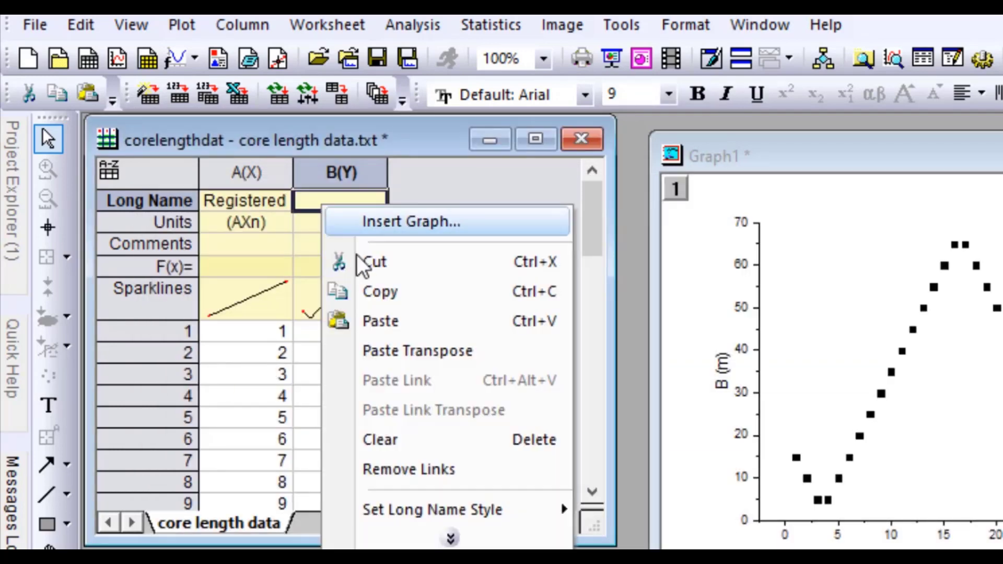
pyautogui.click(381, 323)
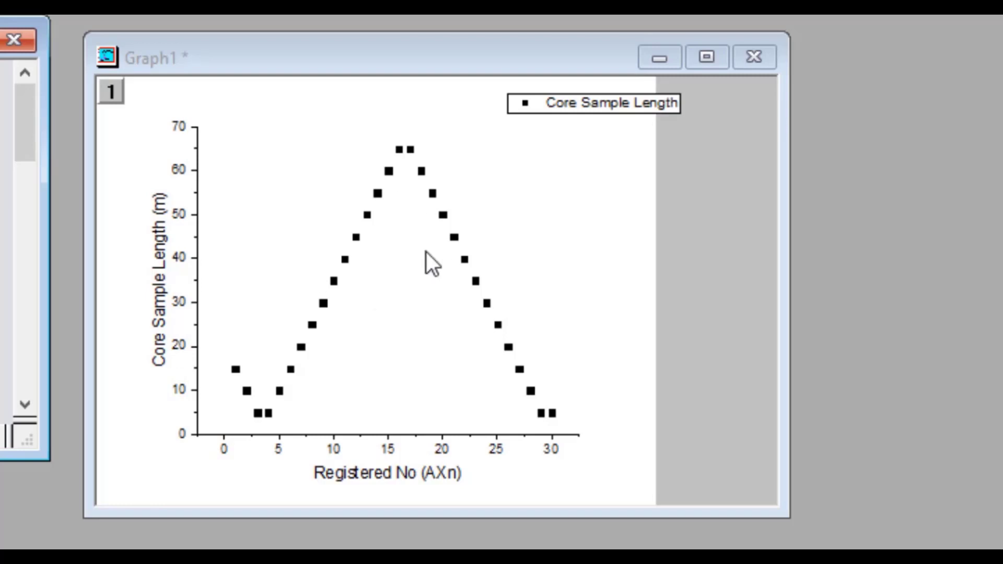
# - Move the graph's Core Sample Length legend slightly left so it fits inside the page edge
pyautogui.click(609, 102)
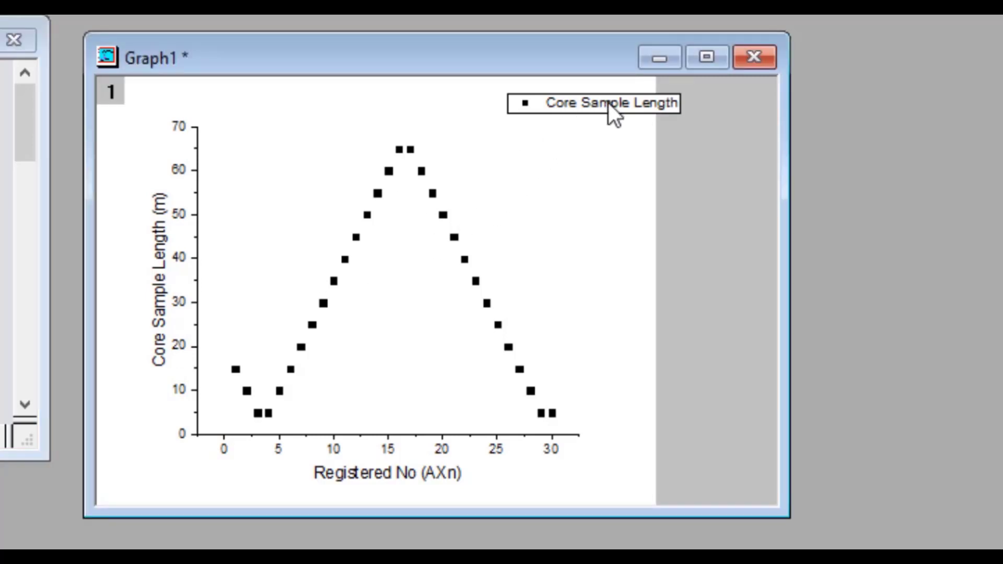
pyautogui.moveTo(619, 112); pyautogui.dragTo(614, 133)
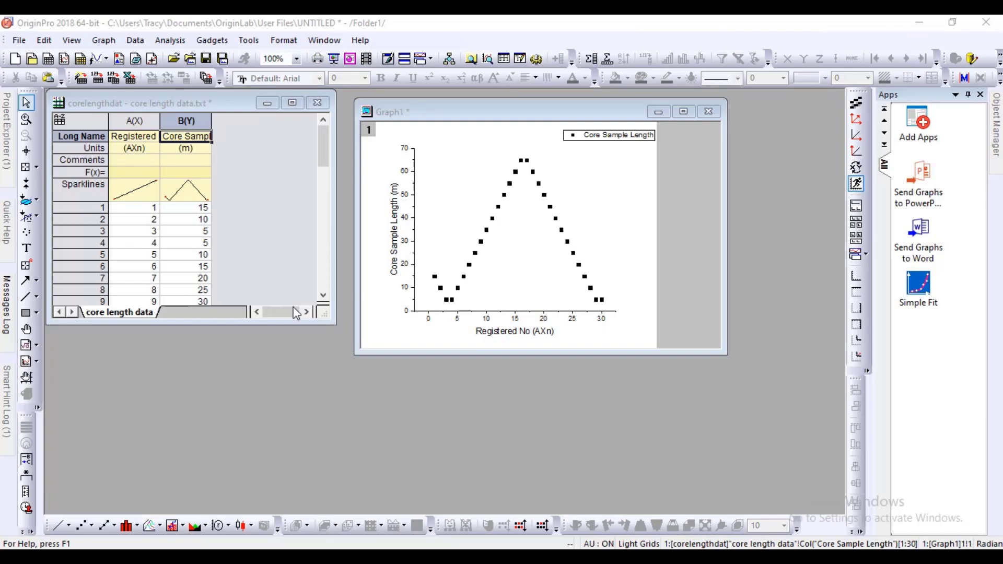
# - Set the horizontal axis scale of the graph to start from 0.5 and apply it
pyautogui.click(408, 291)
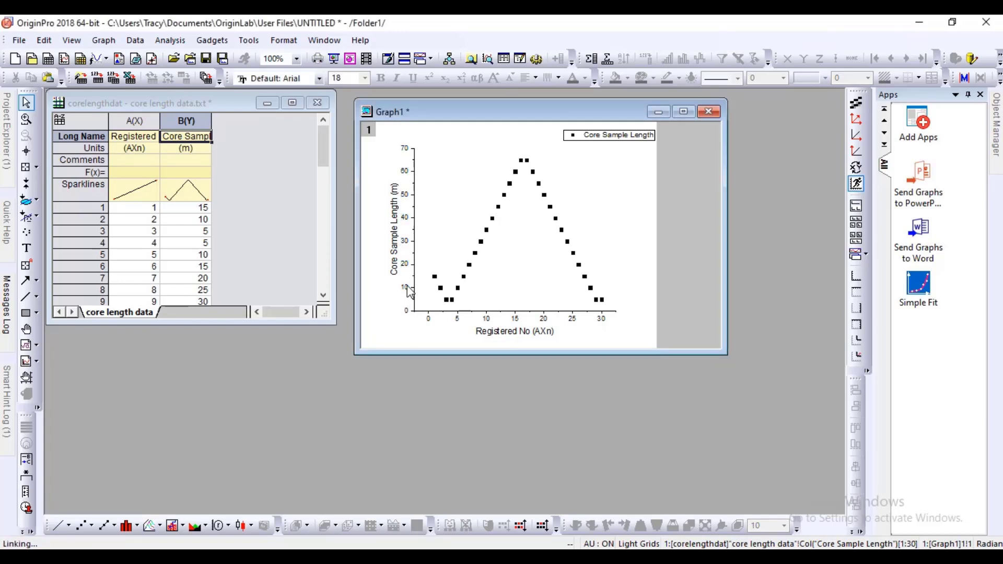
pyautogui.doubleClick(409, 290)
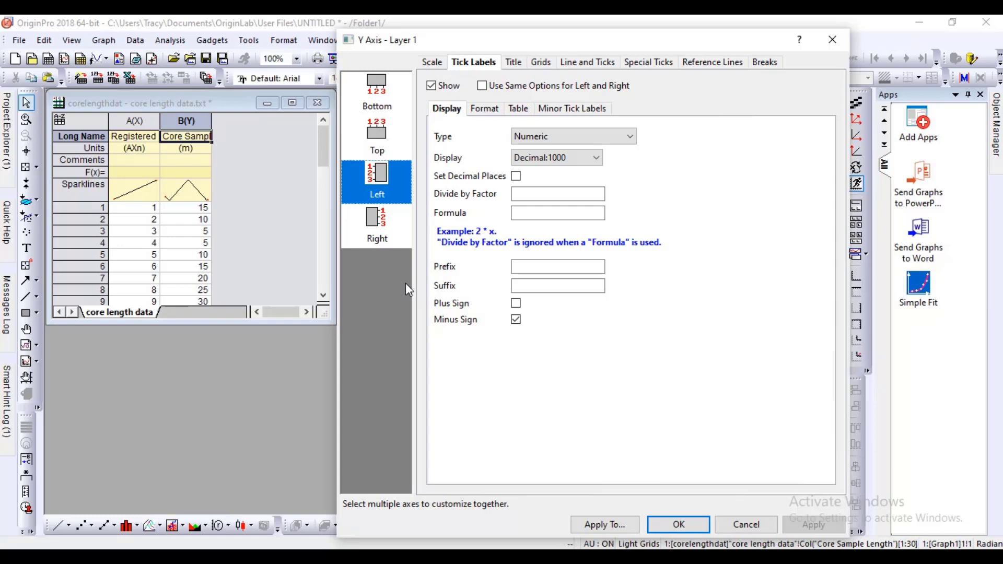
pyautogui.click(432, 64)
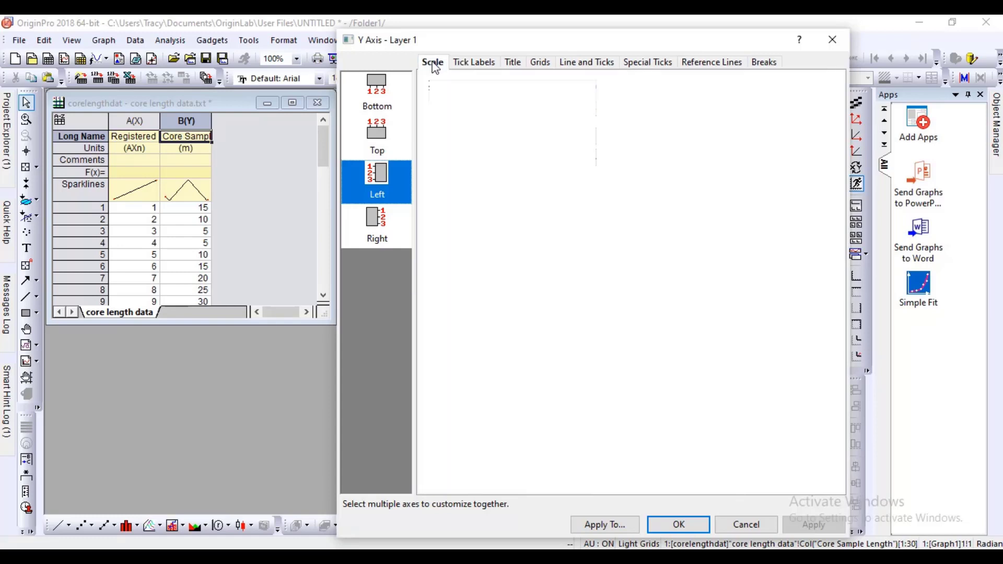
pyautogui.click(515, 64)
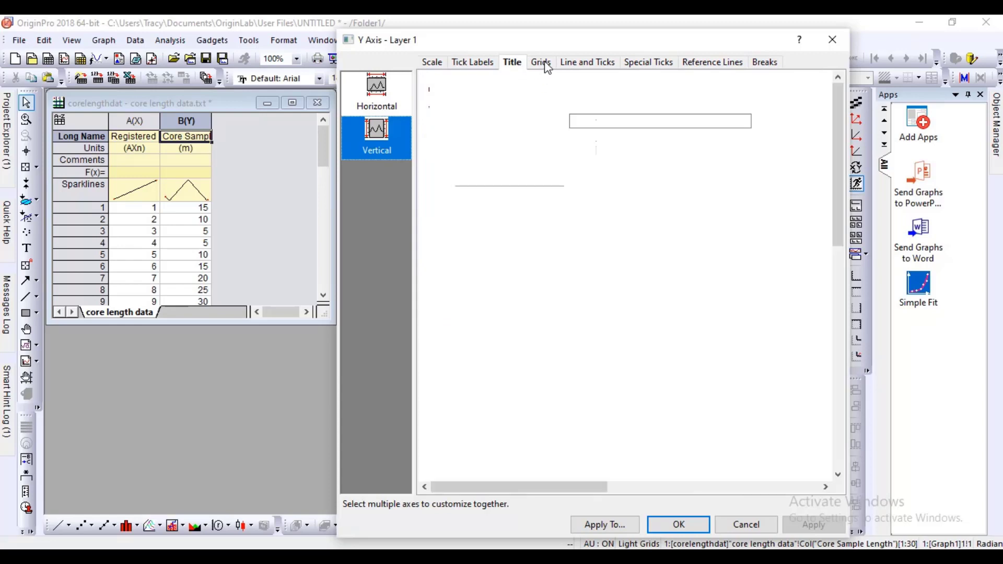
pyautogui.click(544, 63)
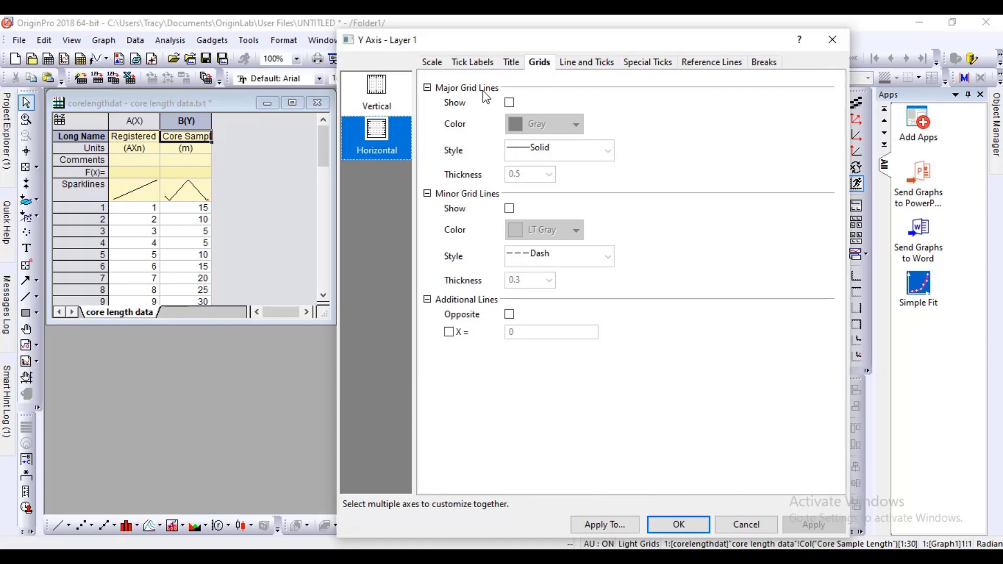
pyautogui.click(432, 62)
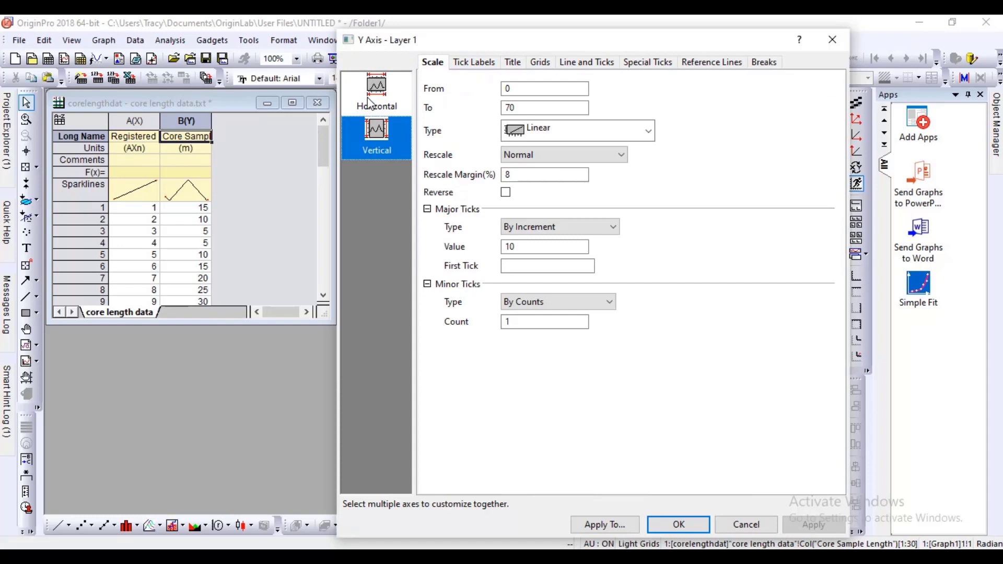
pyautogui.click(375, 94)
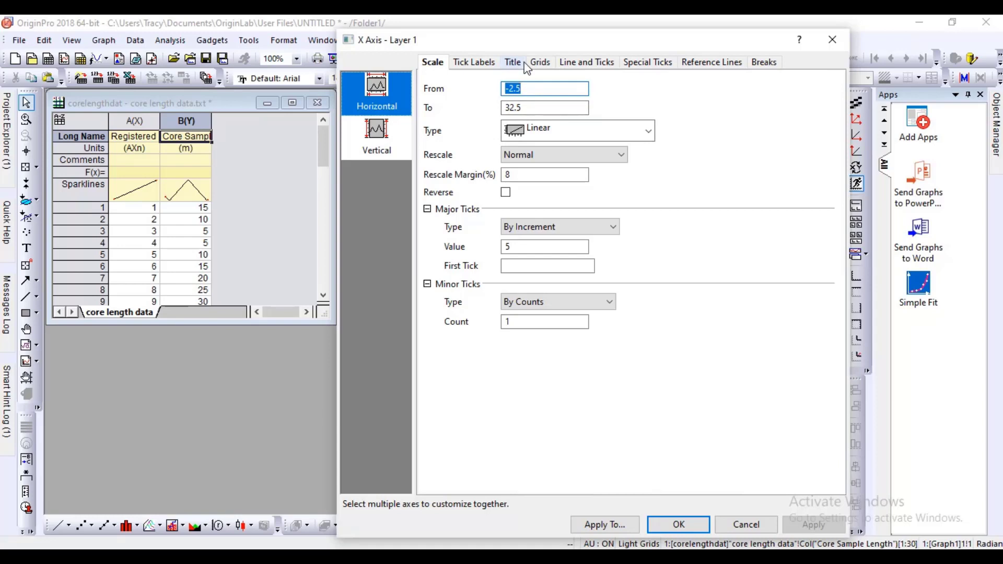
pyautogui.press('BackSpace')
pyautogui.write('0.5')
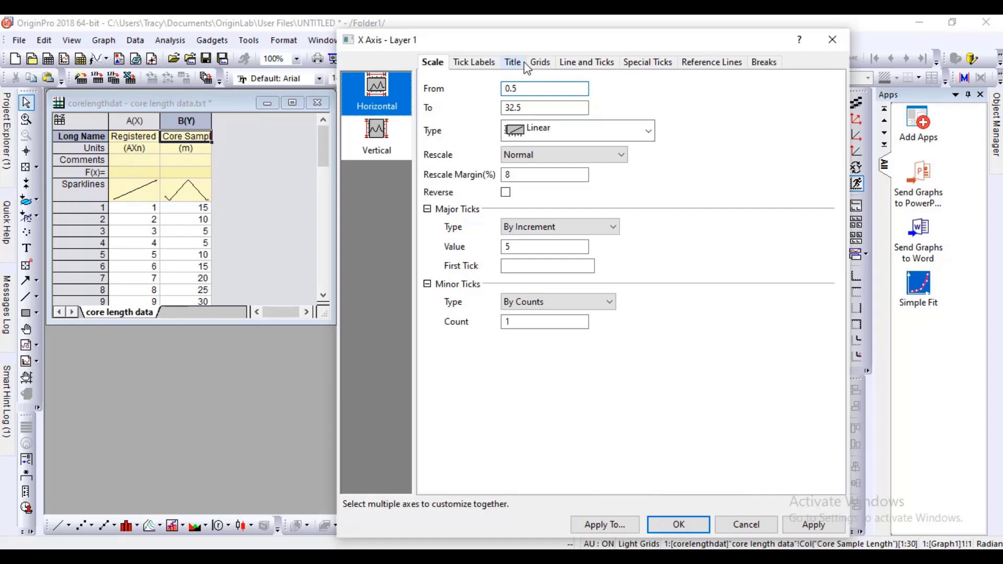
pyautogui.click(810, 527)
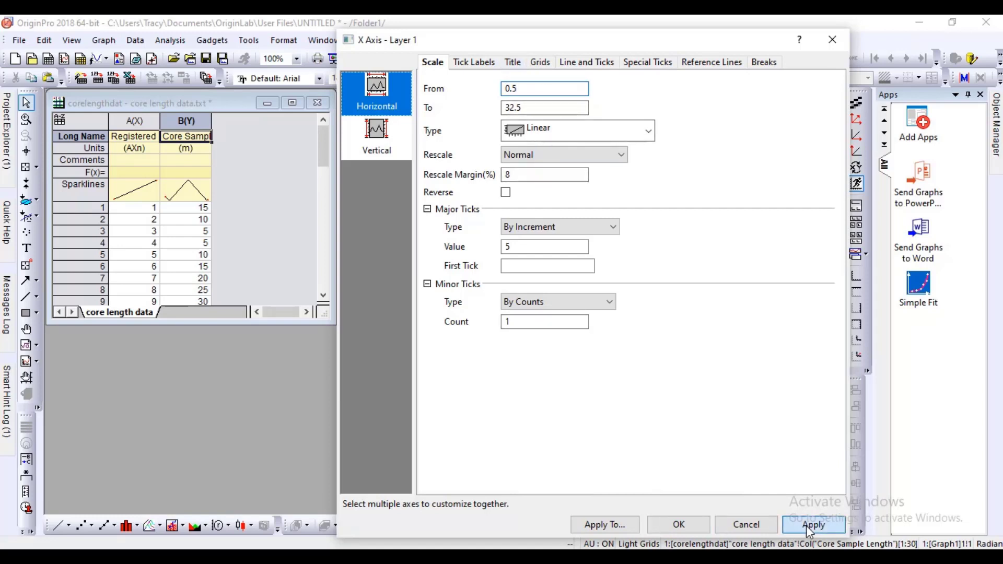
pyautogui.click(691, 525)
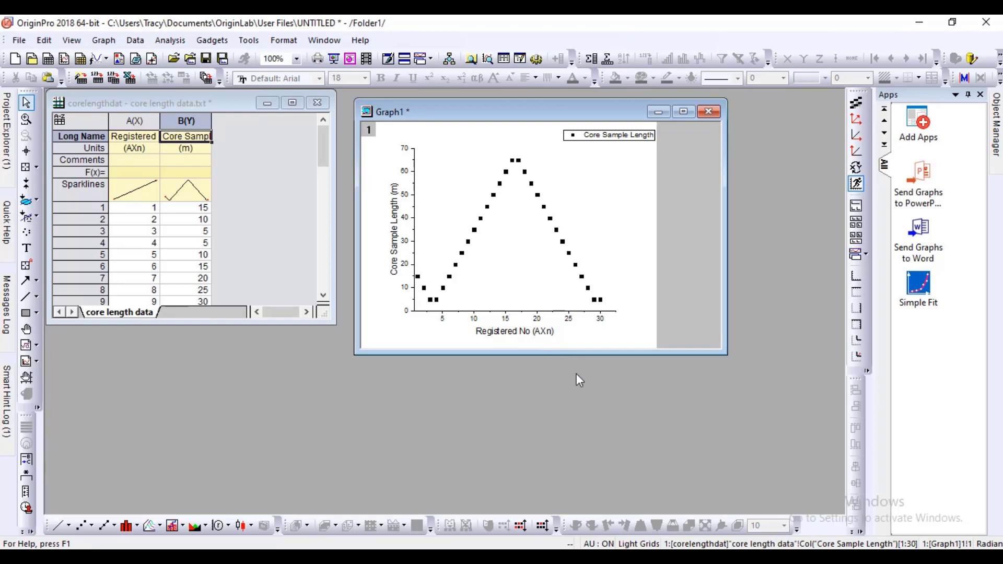
# - Apply a red background color to Layer1 of the graph and move the dialog aside to view the graph
pyautogui.doubleClick(540, 250)
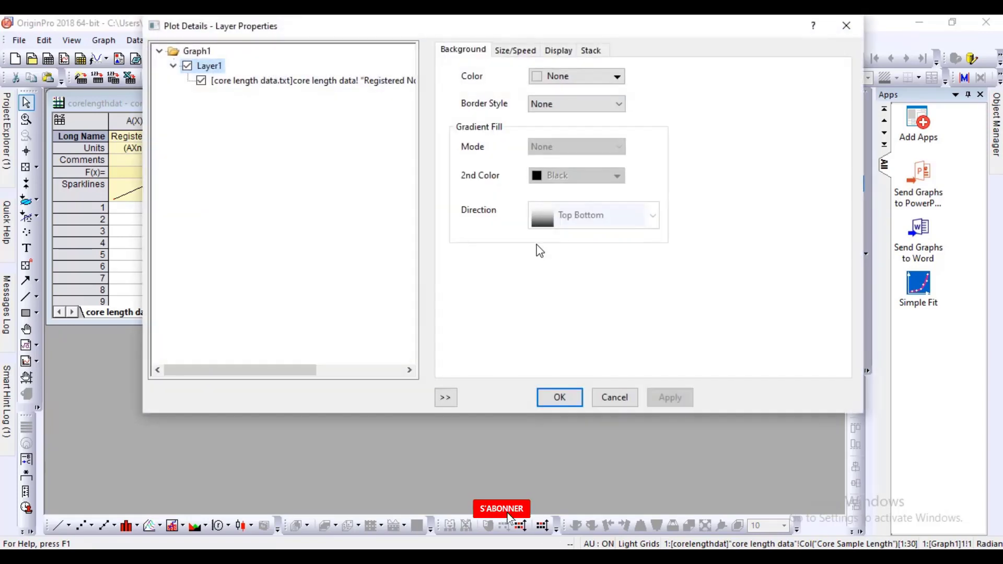
pyautogui.click(617, 76)
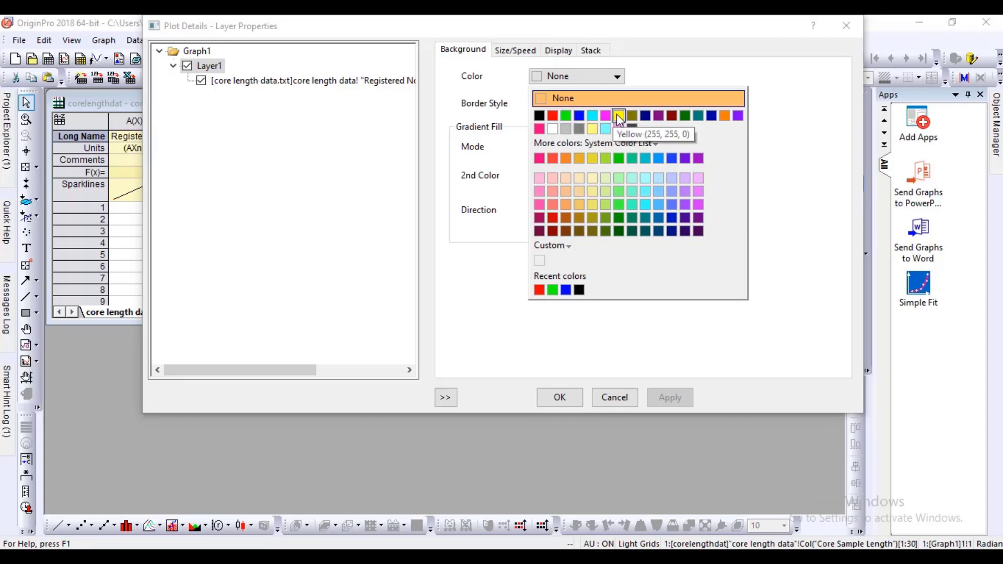
pyautogui.click(555, 116)
pyautogui.click(677, 397)
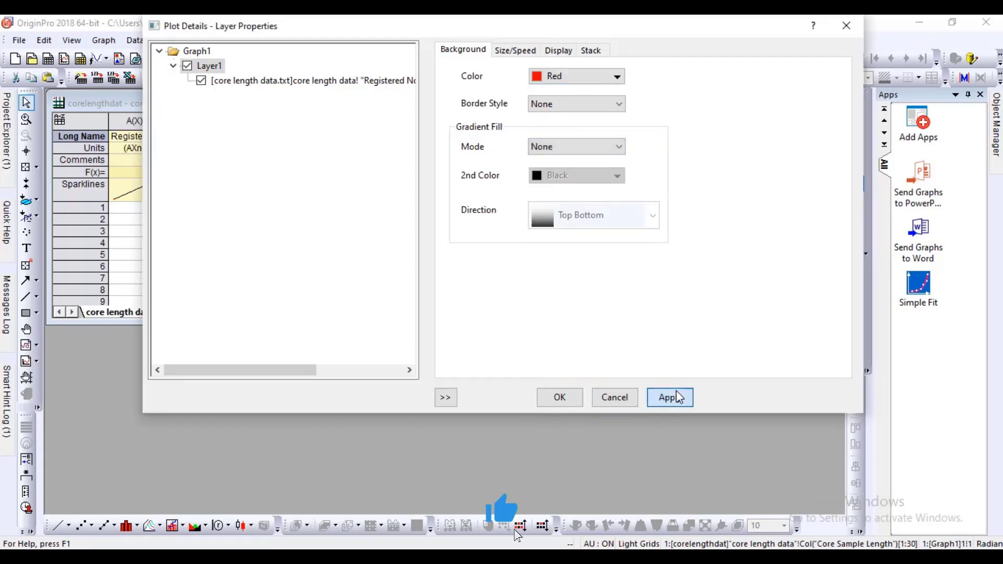
pyautogui.moveTo(511, 31); pyautogui.dragTo(555, 54)
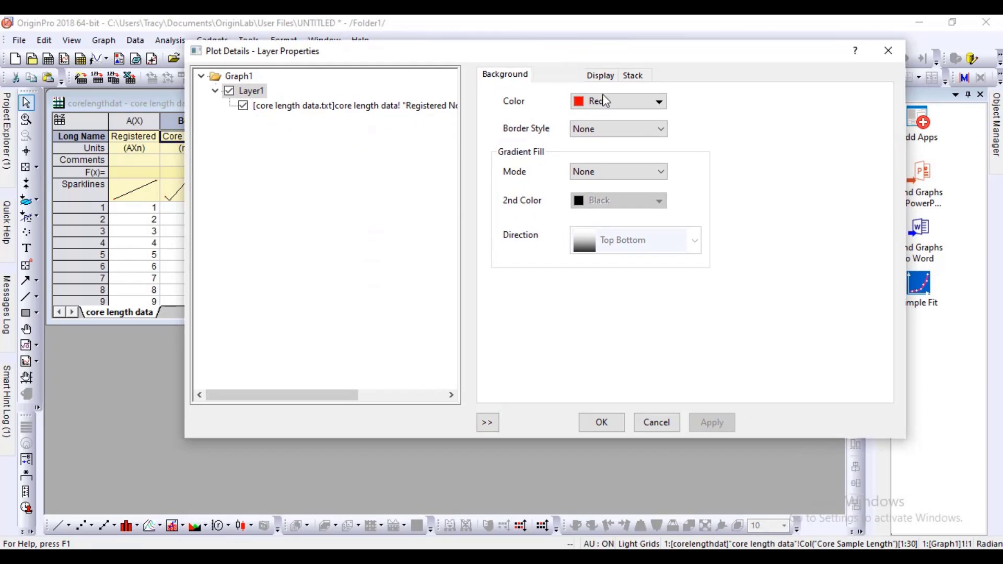
# - Set the Layer1 background color back to None and close the layer properties
pyautogui.click(638, 102)
pyautogui.click(585, 128)
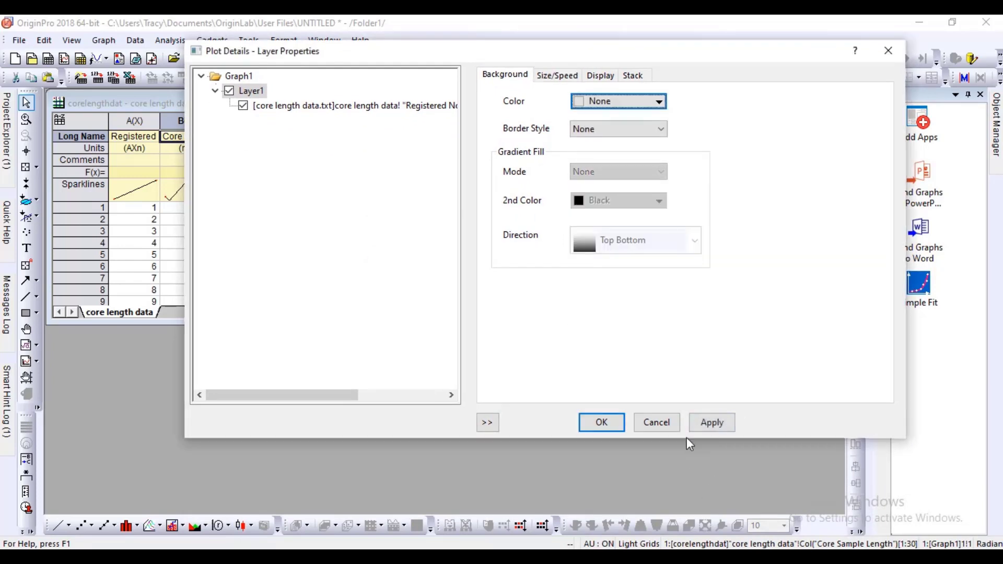
pyautogui.click(710, 422)
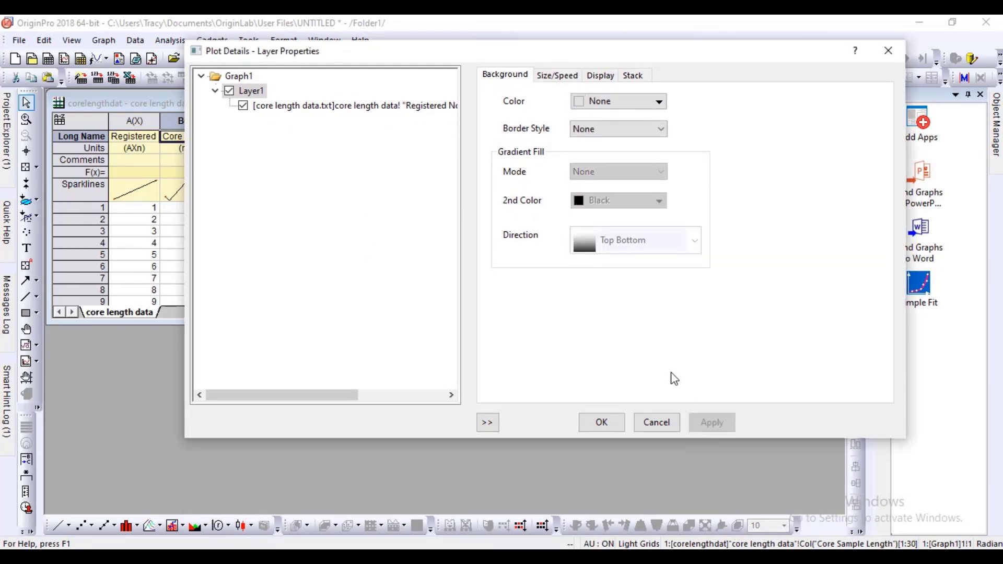
pyautogui.click(602, 425)
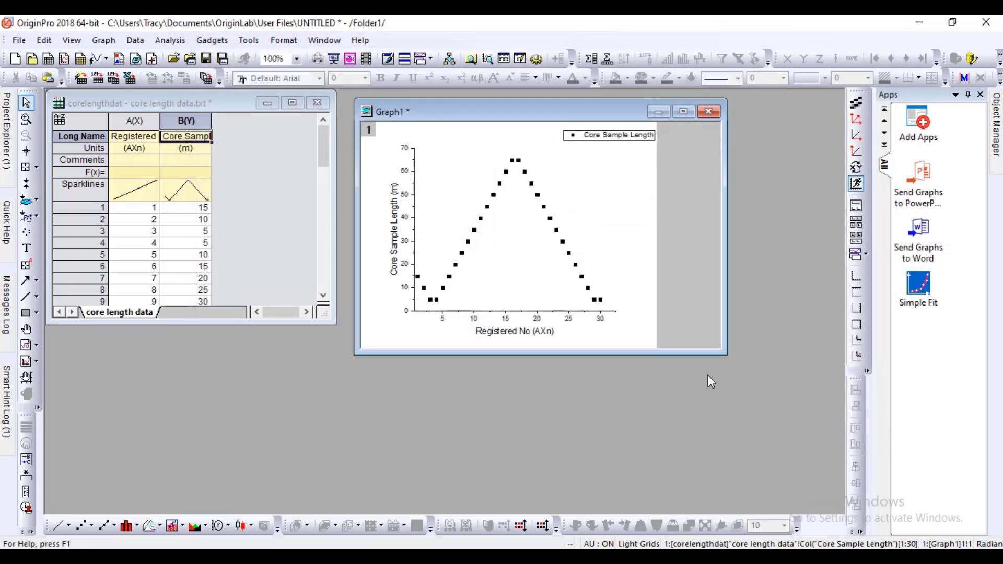